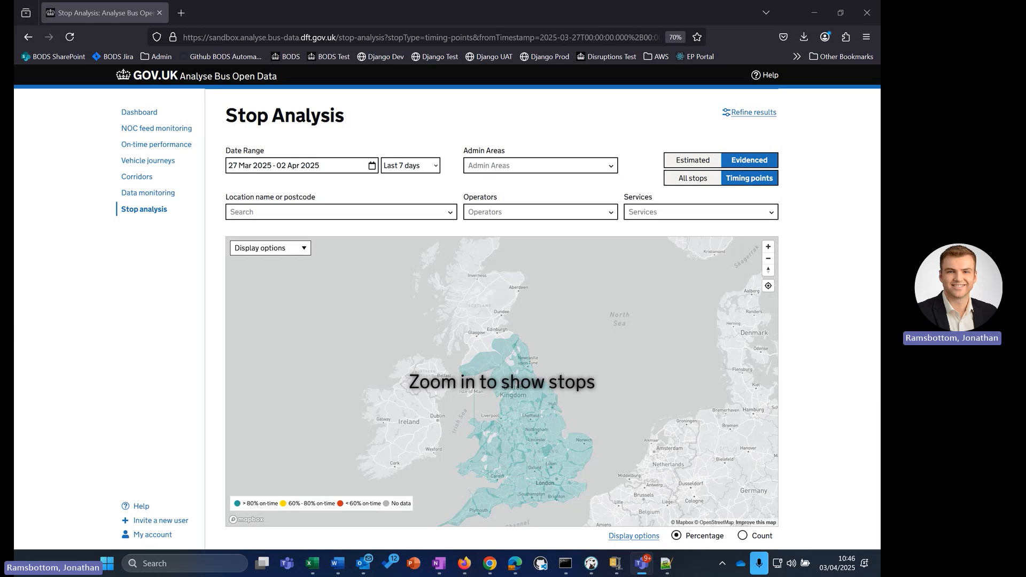
scroll(163, 251, down, 3)
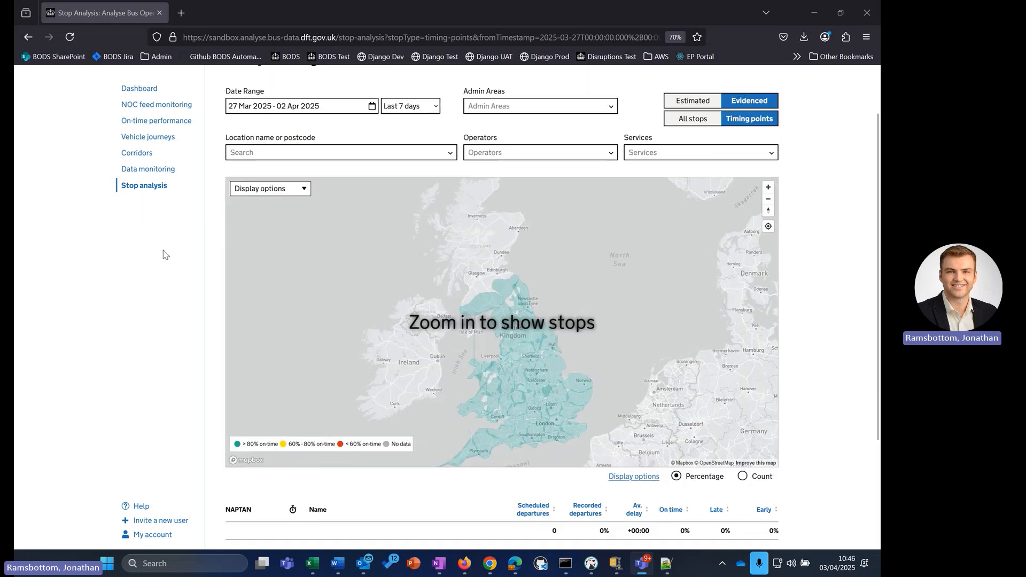
scroll(164, 255, up, 3)
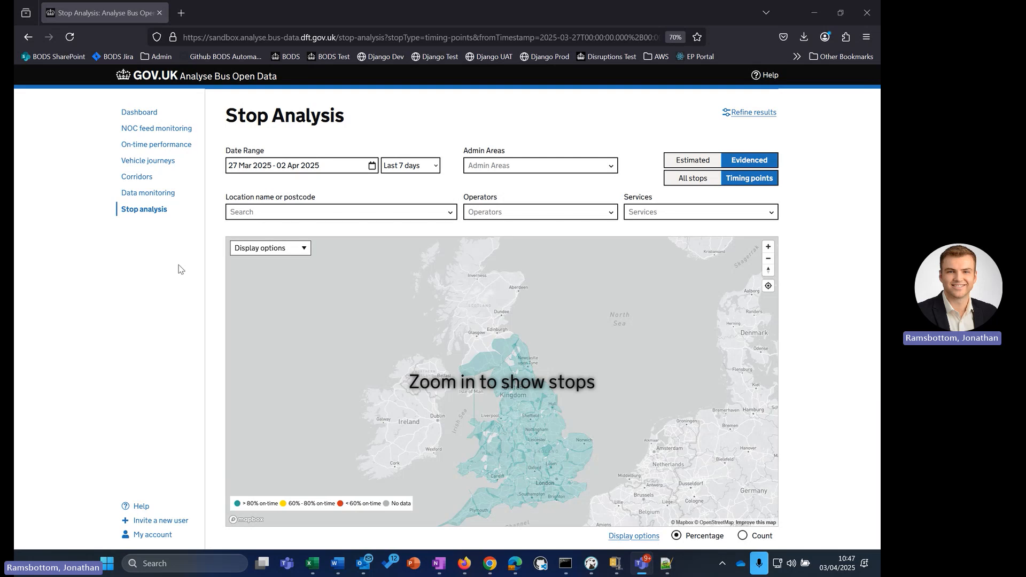
scroll(179, 269, down, 2)
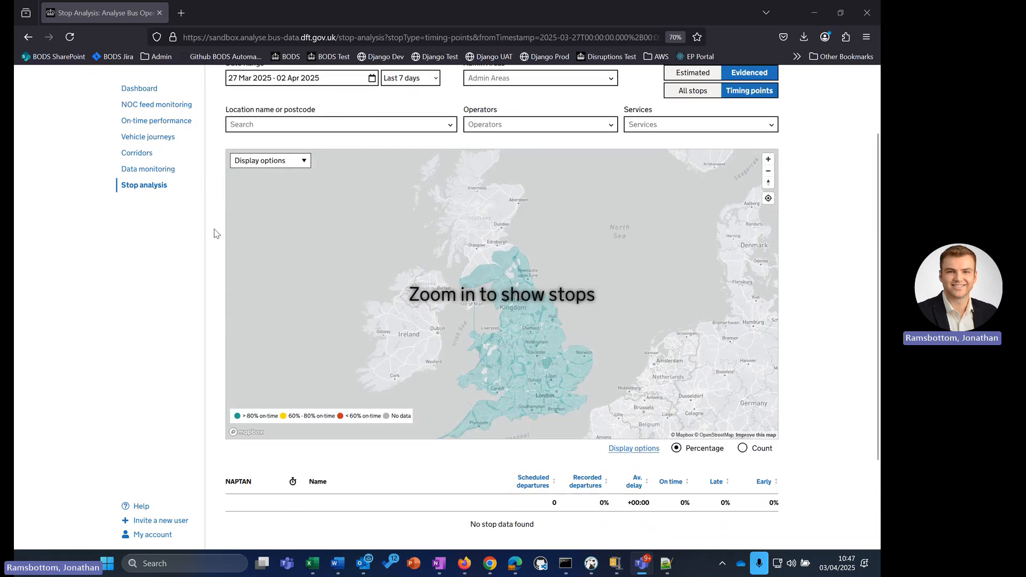
scroll(210, 241, up, 2)
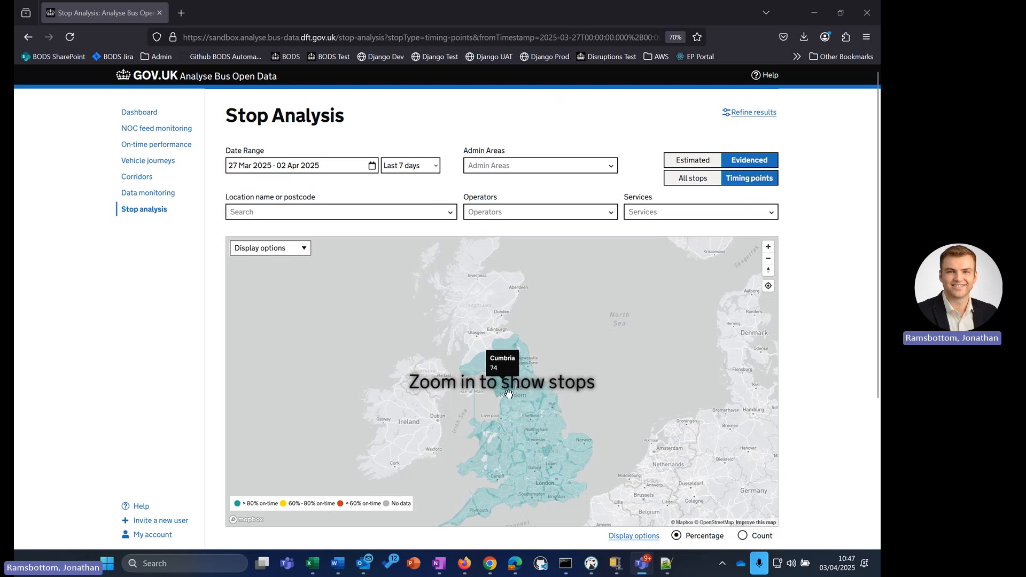
- Filter the stop analysis to the Blackpool admin area and show all stops instead of only timing points
click(531, 169)
click(474, 261)
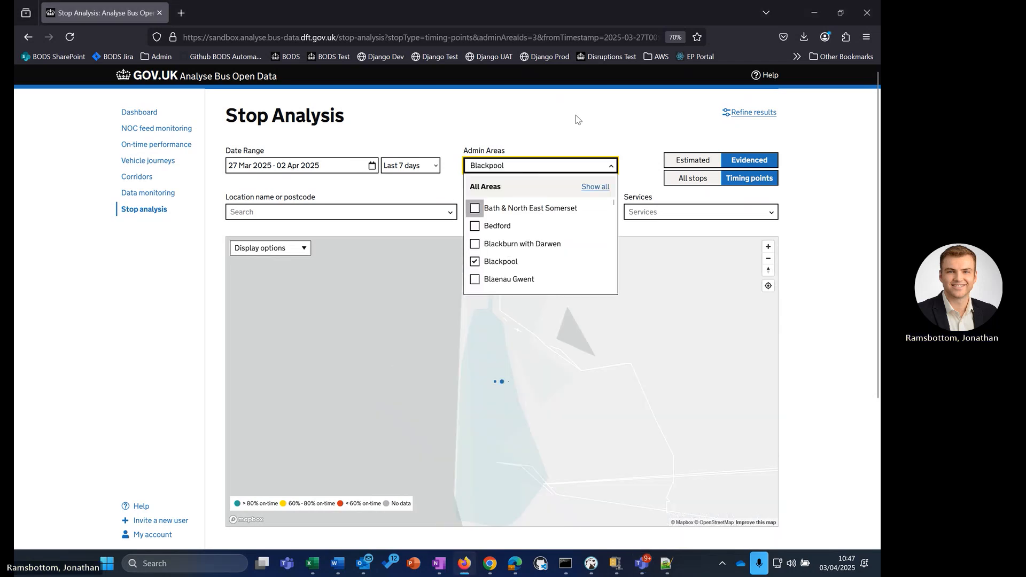
click(576, 119)
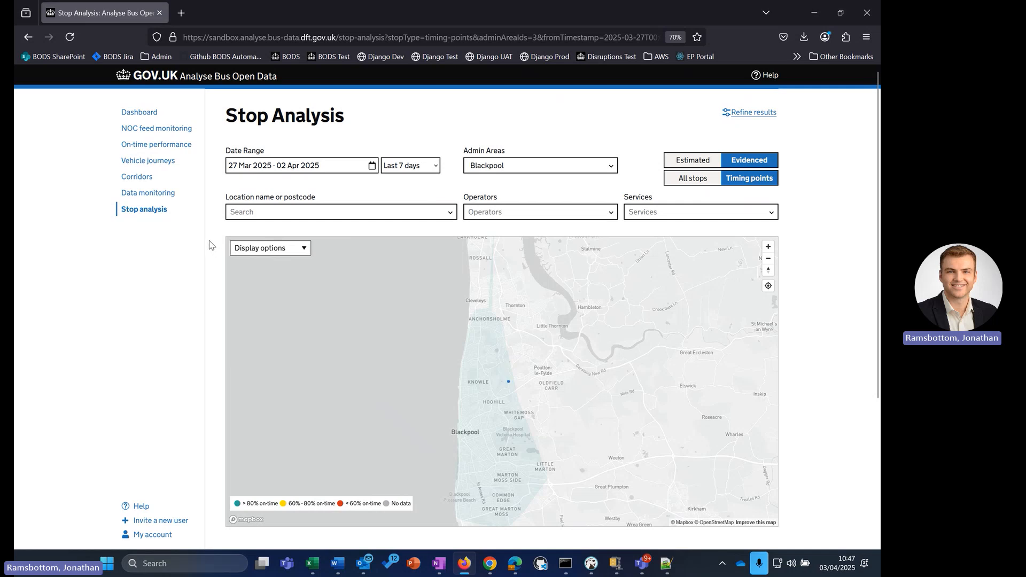
scroll(208, 251, down, 1)
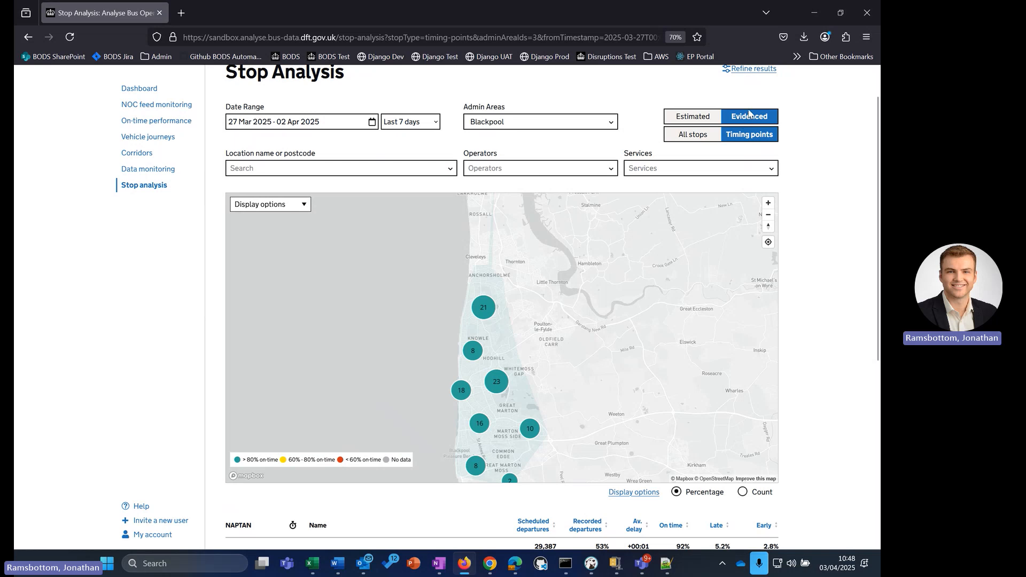
click(696, 138)
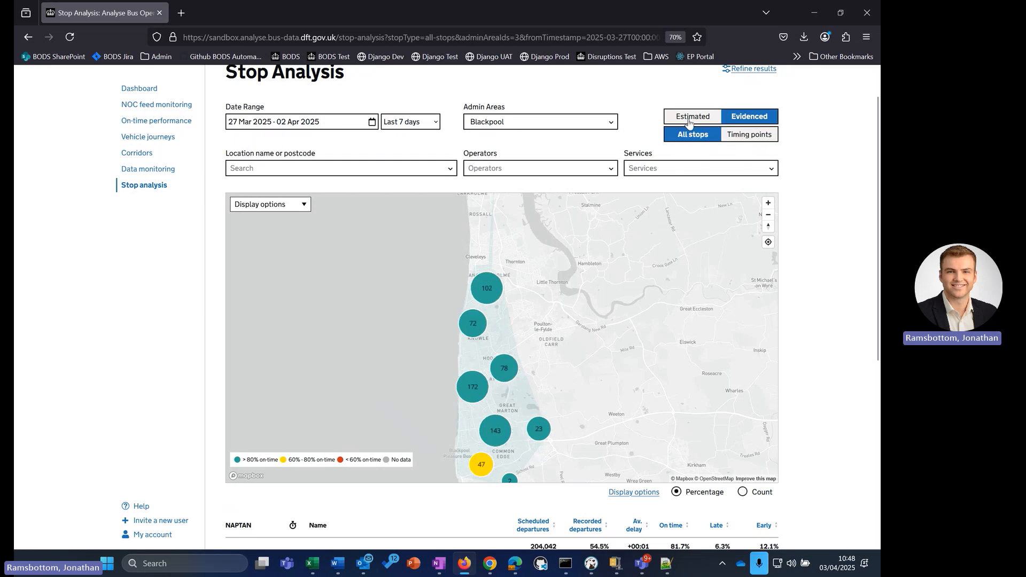
scroll(753, 85, up, 2)
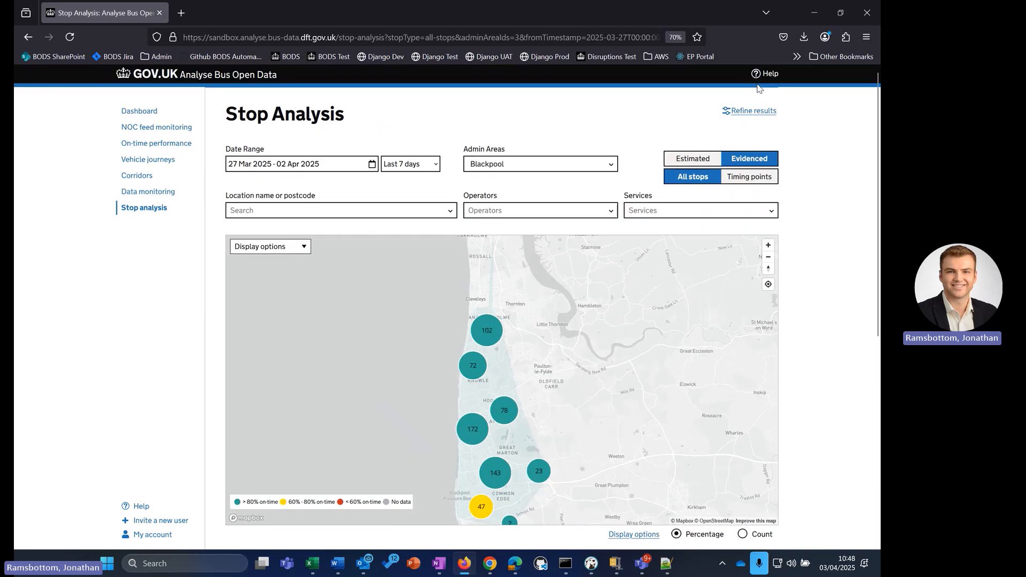
click(762, 118)
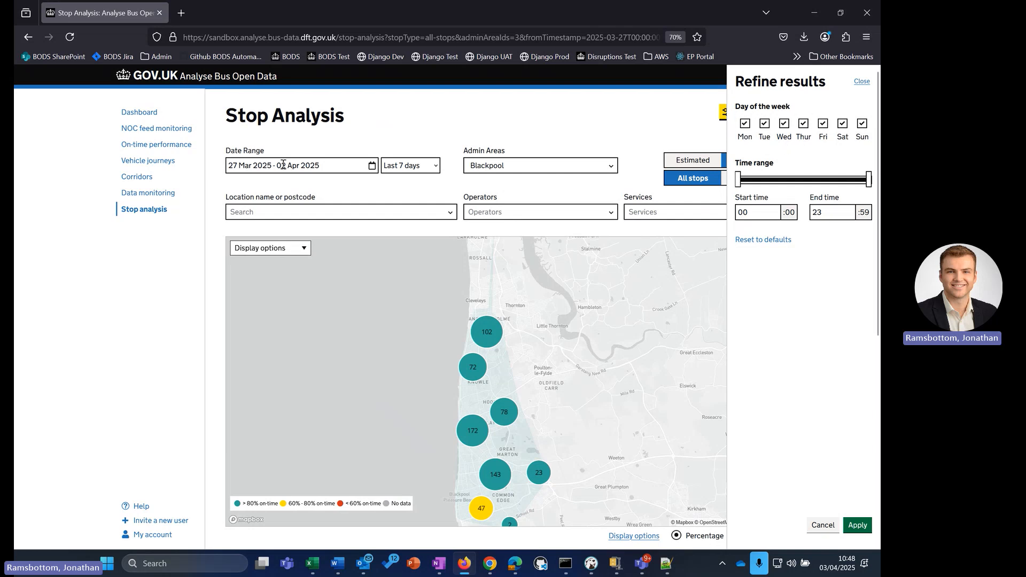
click(764, 125)
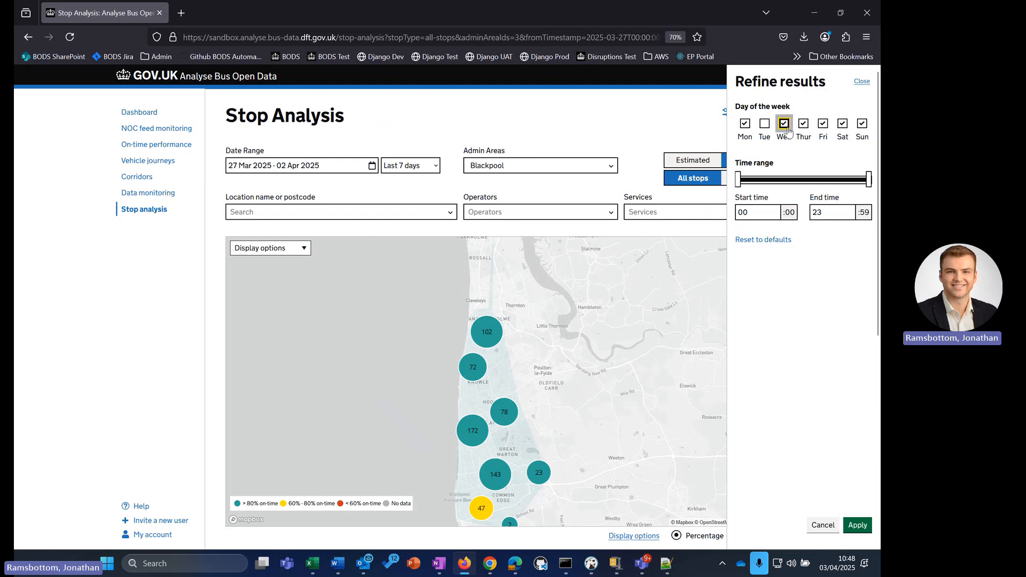
click(764, 124)
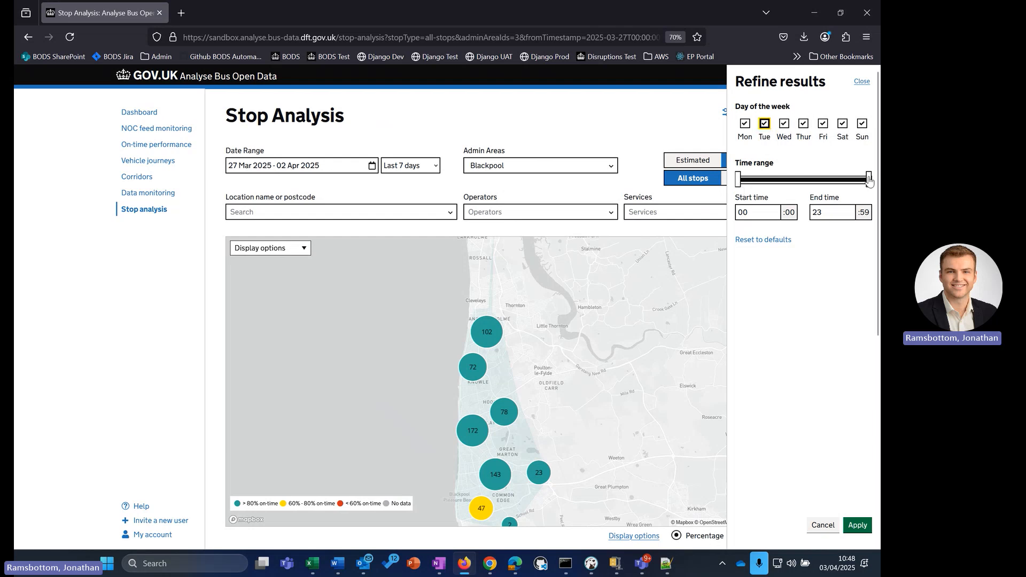
drag(869, 181, 801, 184)
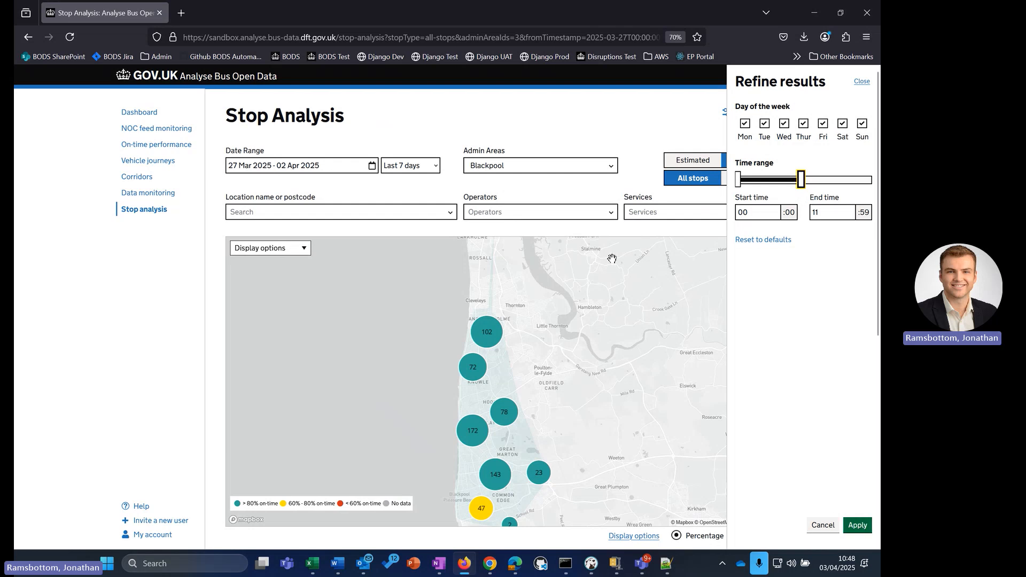
click(861, 83)
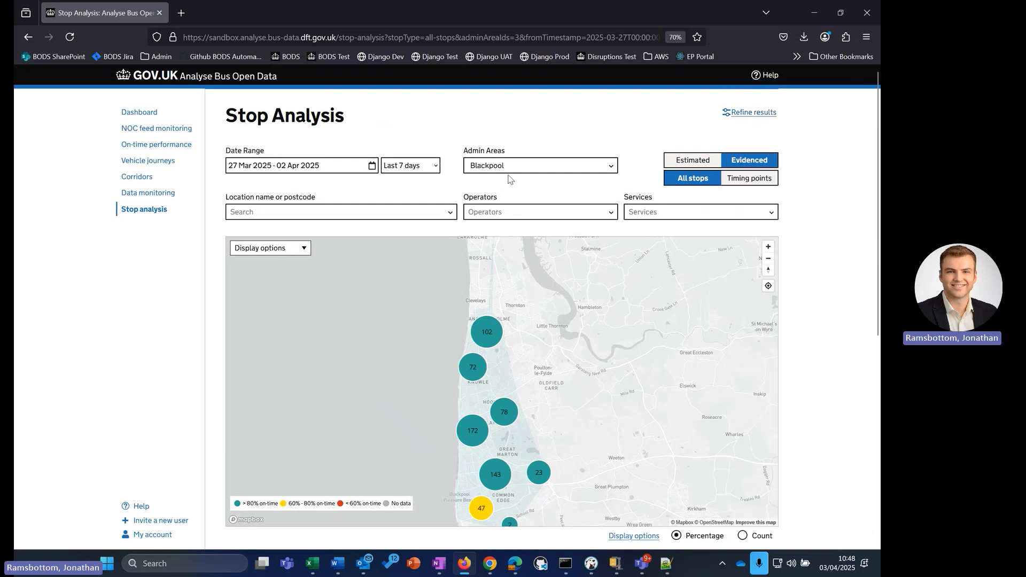
- Examine the on-time, early, late and incomplete percentages of the stop clusters across Blackpool on the map
scroll(181, 334, down, 1)
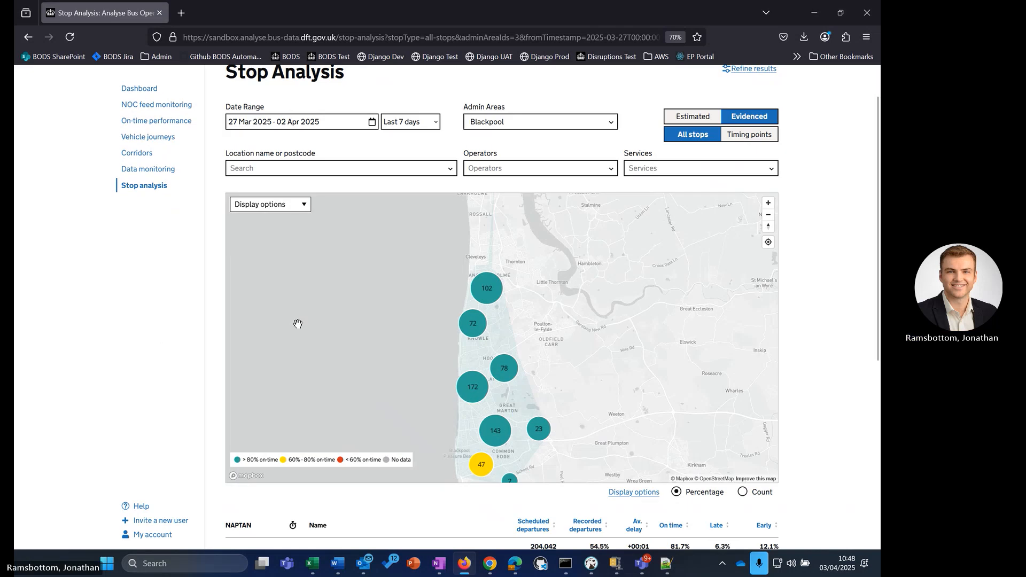
drag(511, 345, 554, 291)
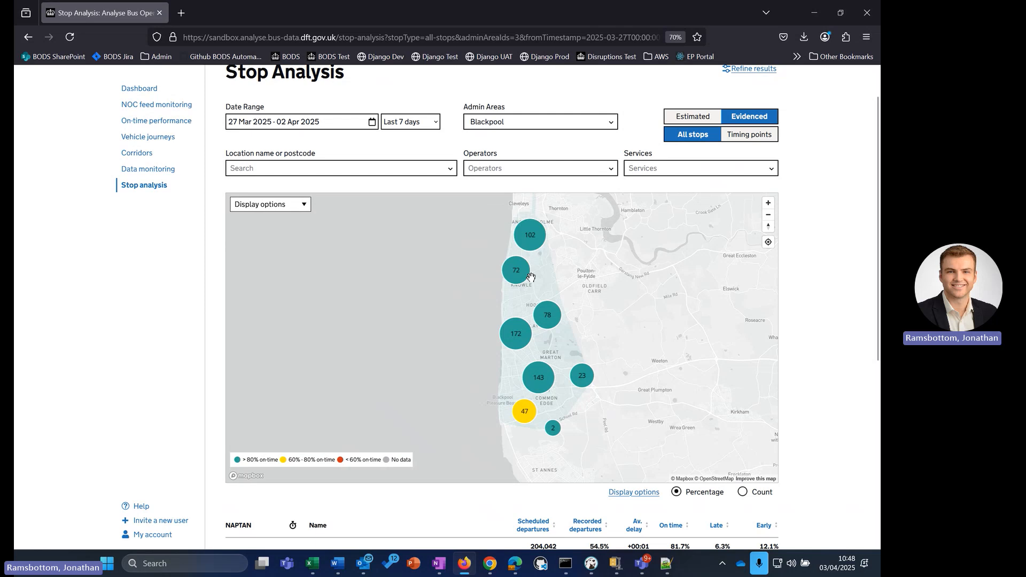
mouse_move(531, 413)
scroll(546, 398, up, 3)
mouse_move(548, 396)
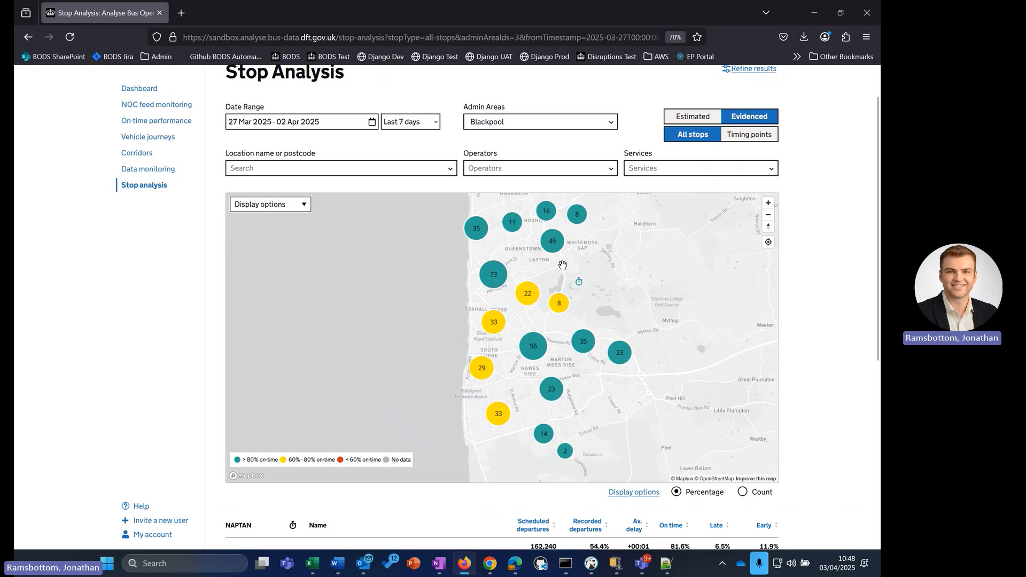
mouse_move(483, 233)
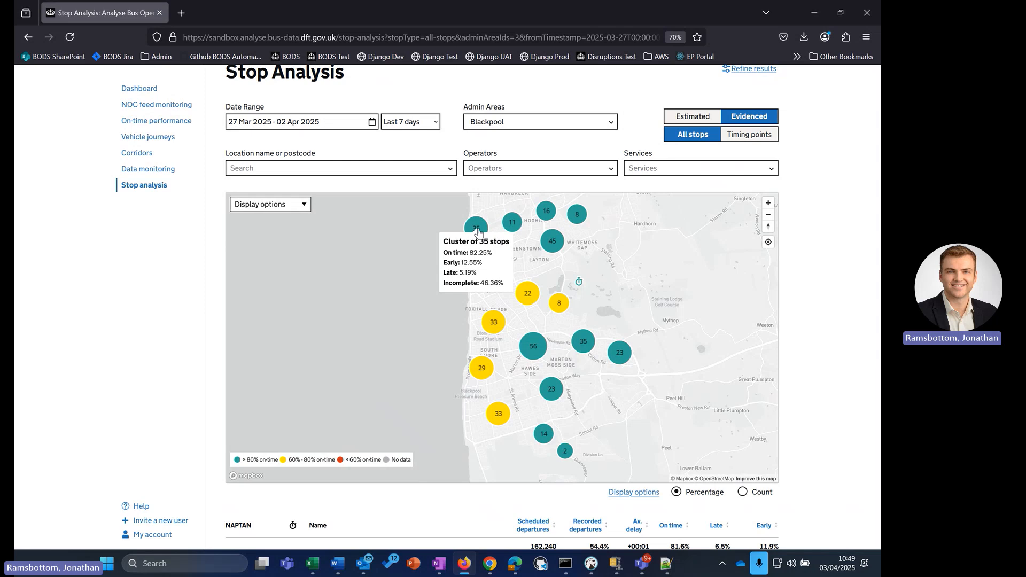
- Examine the punctuality details of the individual Warley Road stop on the Promenade and of the nearby northern Blackpool clusters
scroll(478, 231, up, 4)
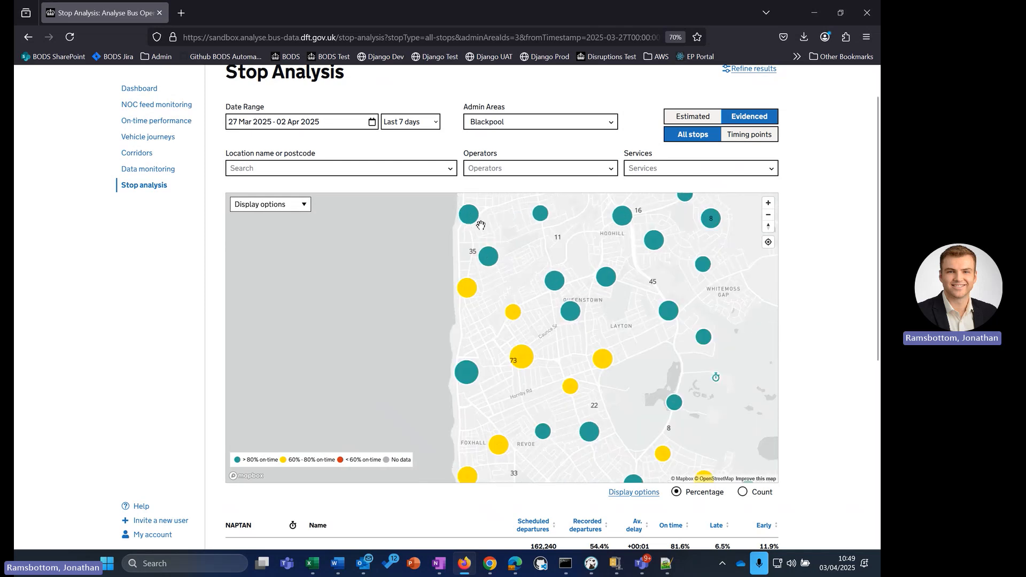
scroll(474, 258, up, 5)
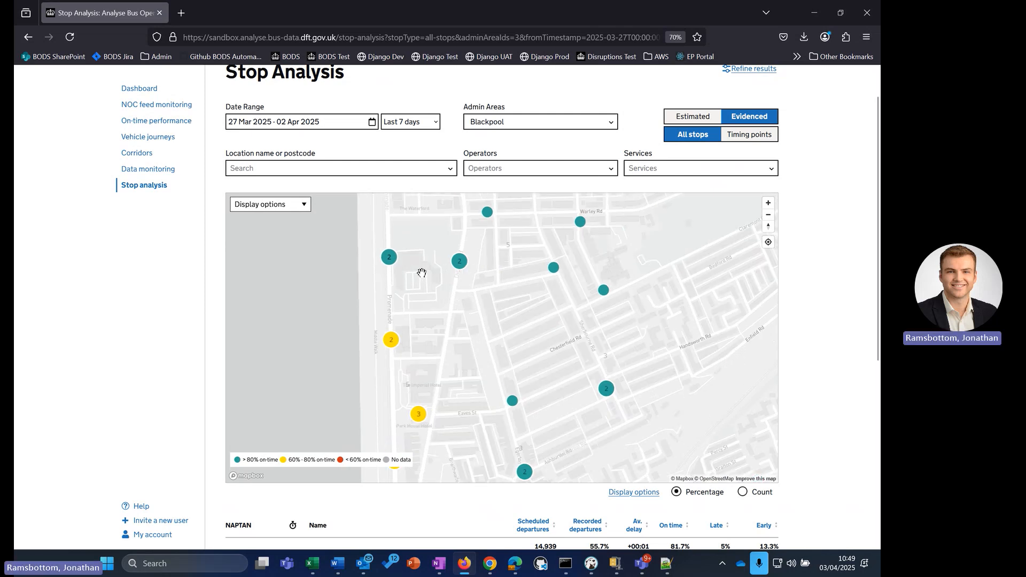
scroll(400, 273, up, 5)
scroll(442, 262, down, 6)
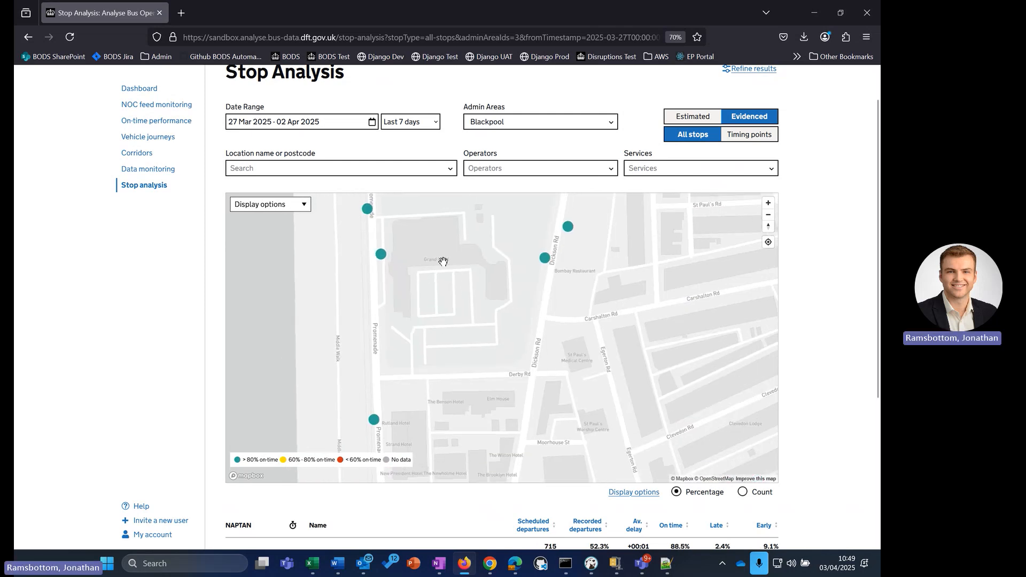
scroll(442, 260, up, 3)
mouse_move(376, 254)
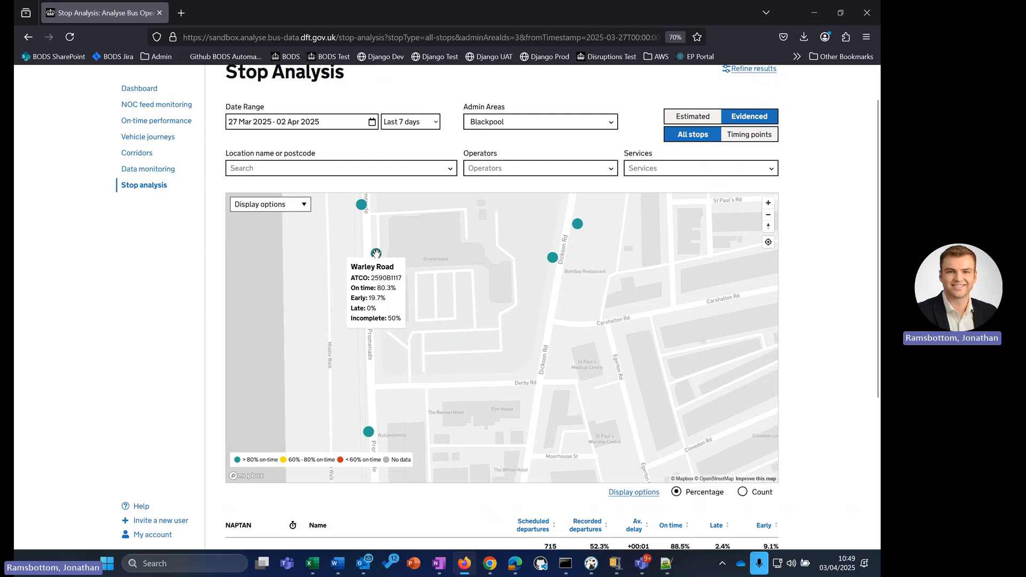
scroll(405, 231, down, 5)
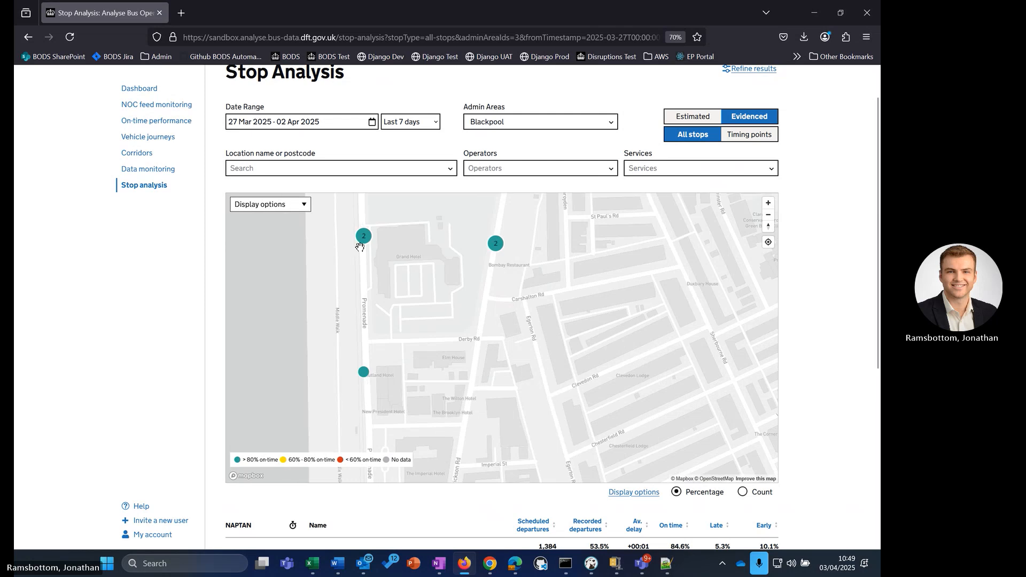
scroll(405, 231, down, 2)
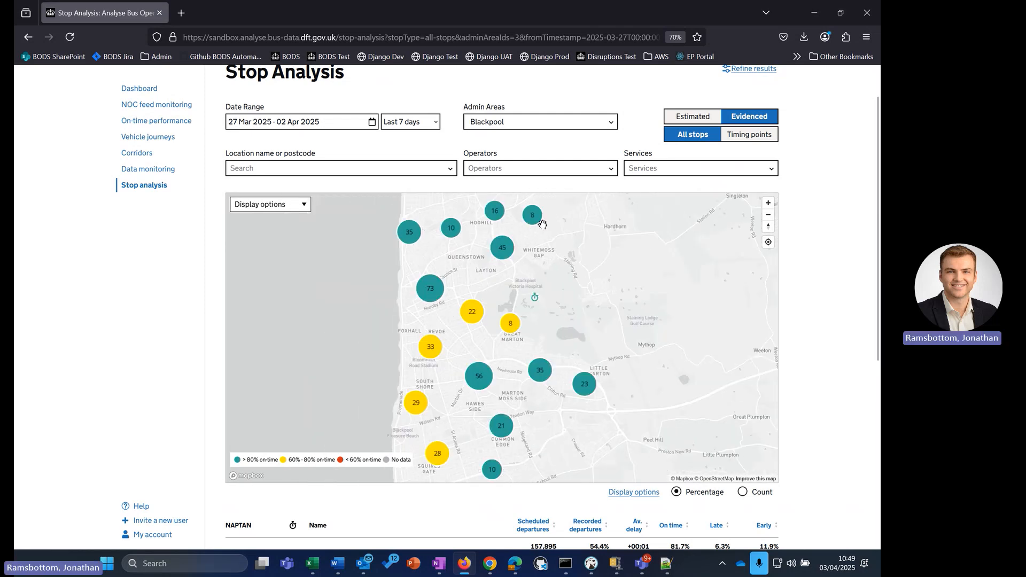
mouse_move(488, 215)
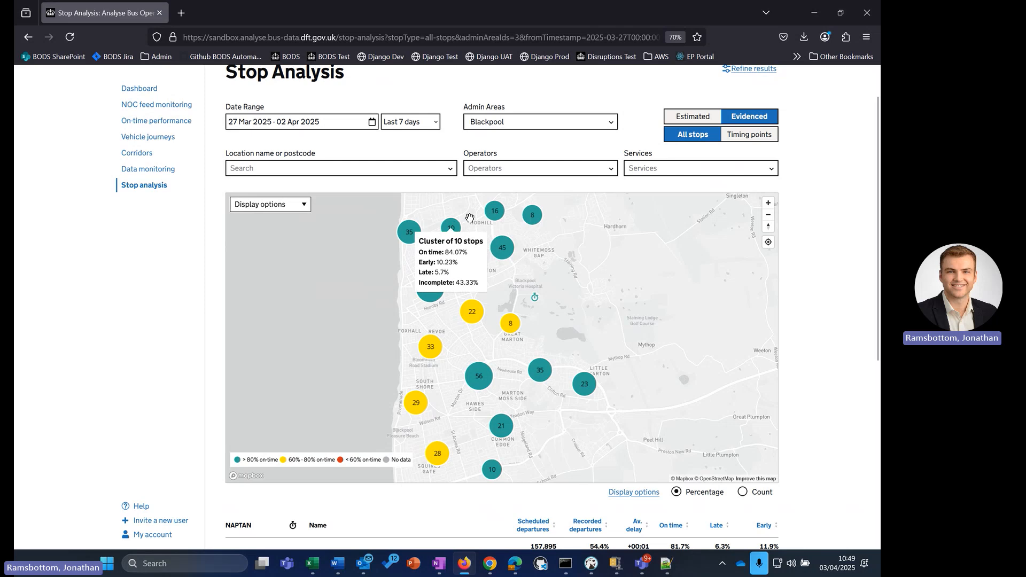
- Filter the stops to the operator Stagecoach Cumbria and North Lancashire (SCCU)
click(546, 170)
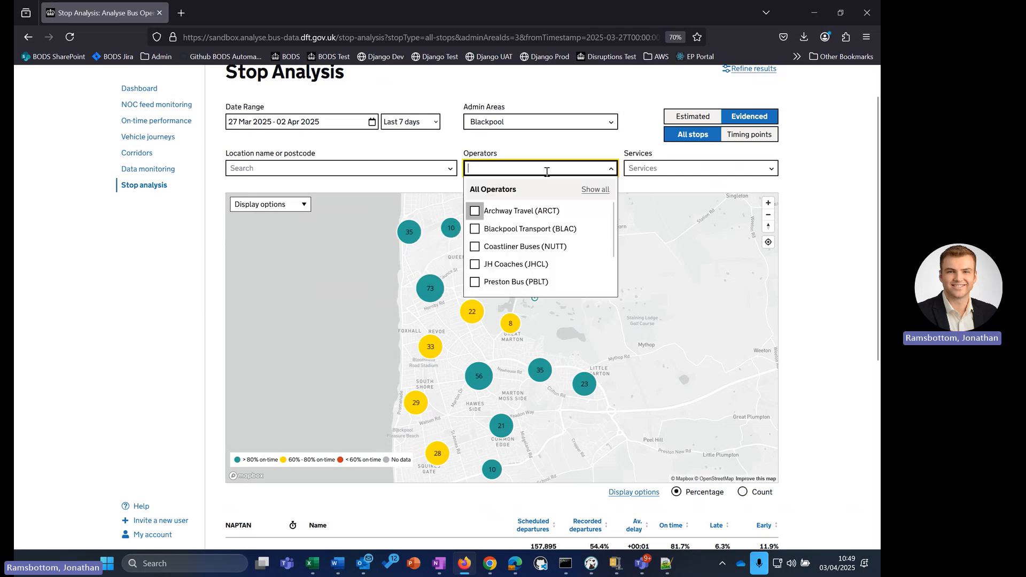
scroll(532, 260, down, 2)
click(537, 254)
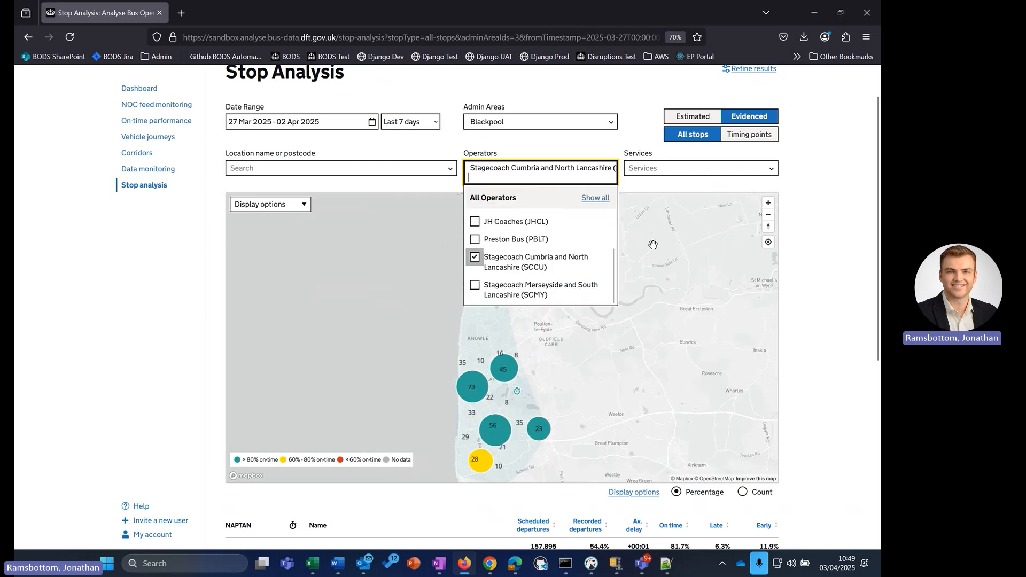
click(781, 204)
- Check which services can be filtered for the chosen operator, without selecting one
scroll(452, 381, up, 3)
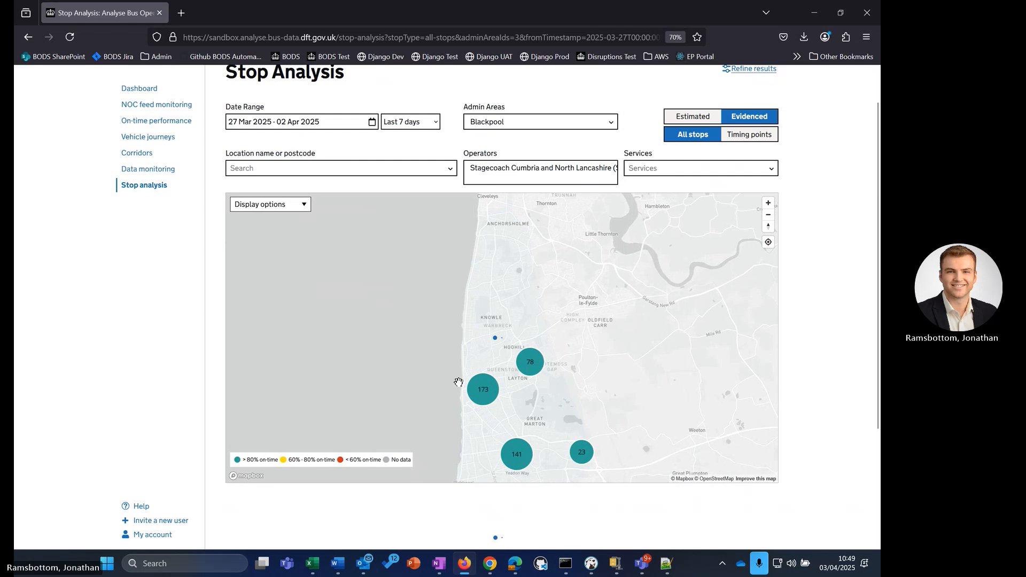
click(731, 167)
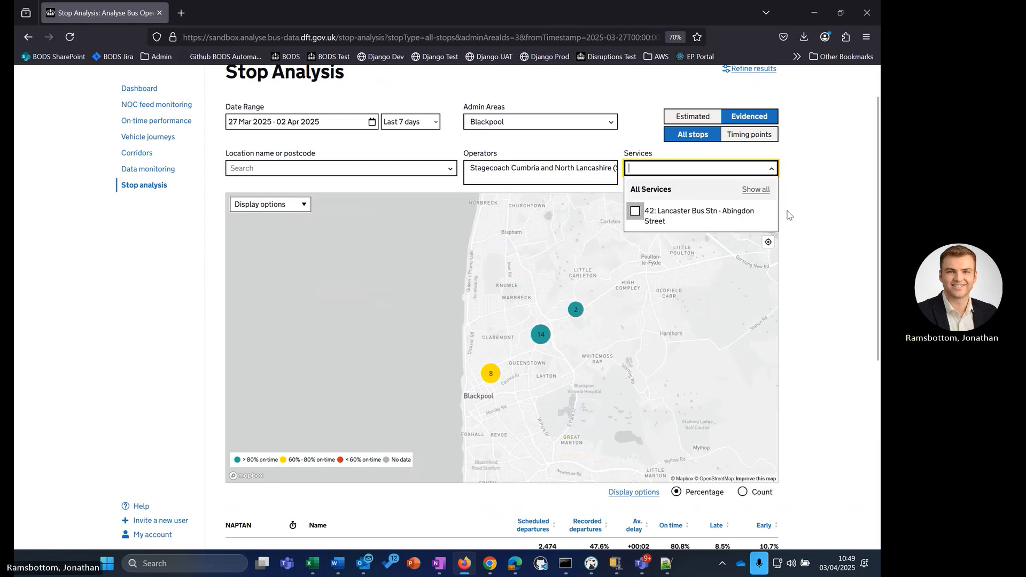
click(825, 204)
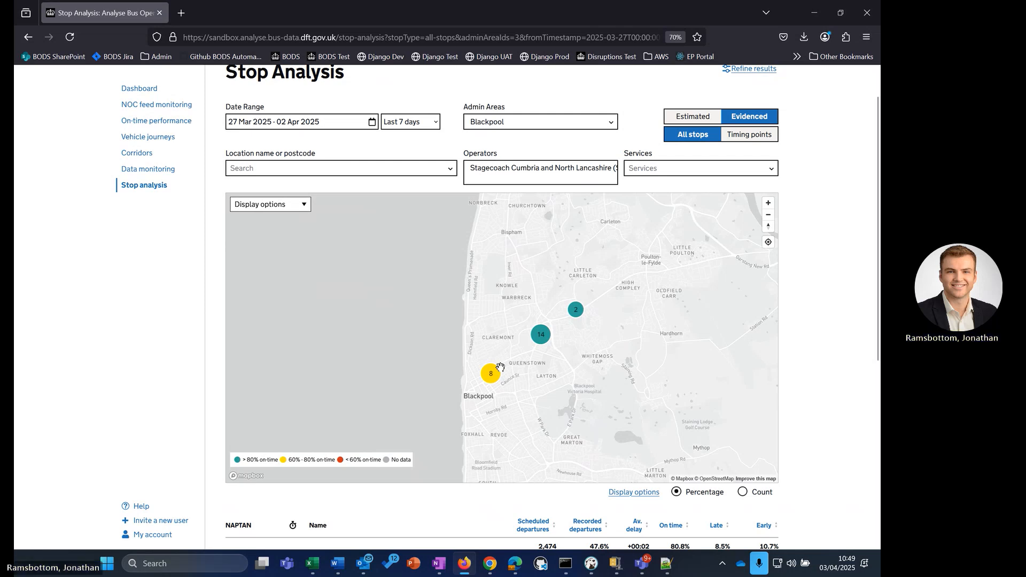
- Examine the operator's stop clusters on the map down to the individual stops with poor punctuality along Talbot Road
scroll(502, 373, up, 2)
scroll(545, 359, up, 2)
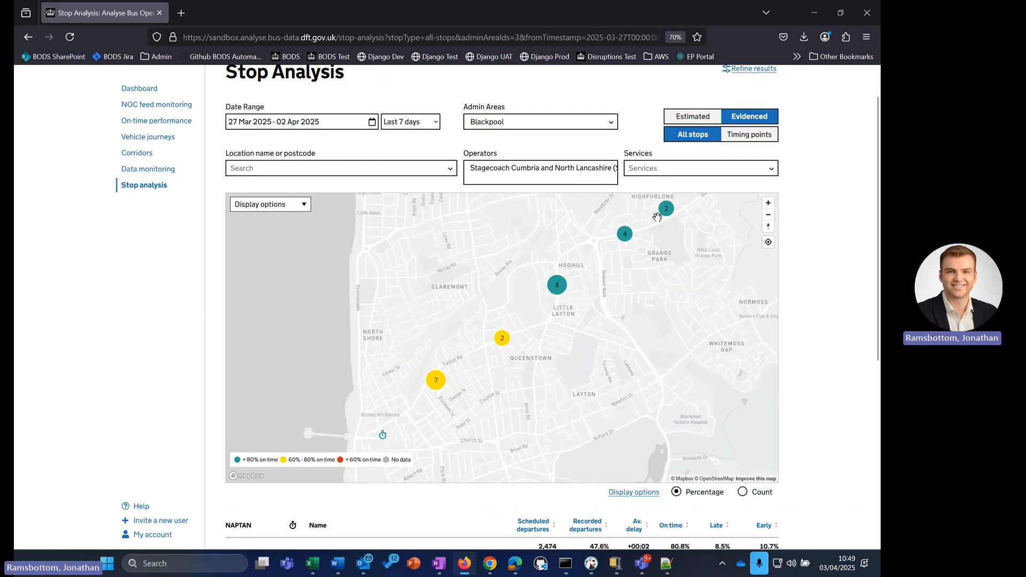
mouse_move(664, 216)
mouse_move(557, 290)
mouse_move(435, 387)
scroll(433, 387, up, 1)
scroll(432, 388, up, 5)
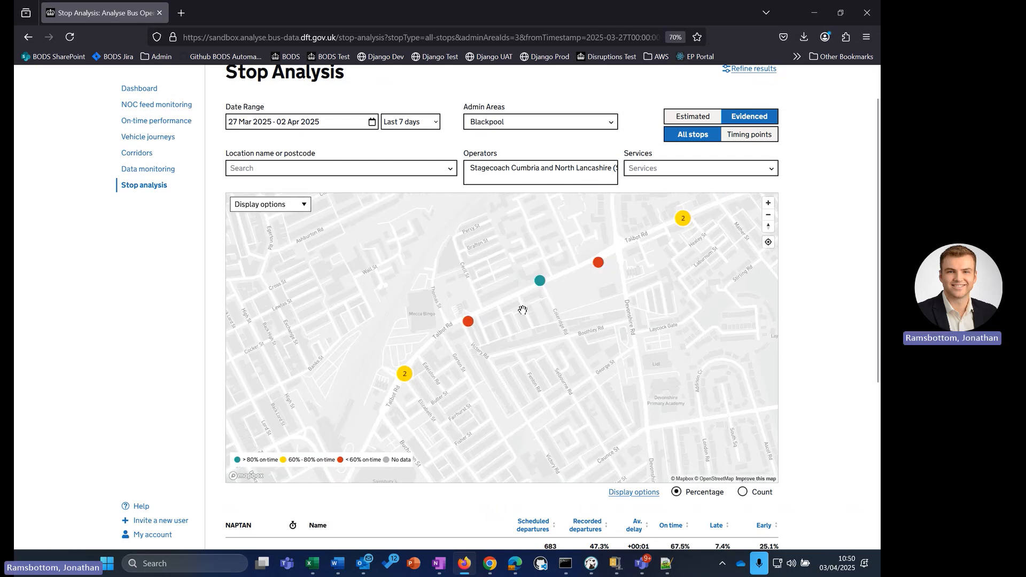
mouse_move(601, 263)
- Review the stop table's departures, average delay, on-time, late and early figures for all the operator's Blackpool stops
scroll(812, 226, down, 1)
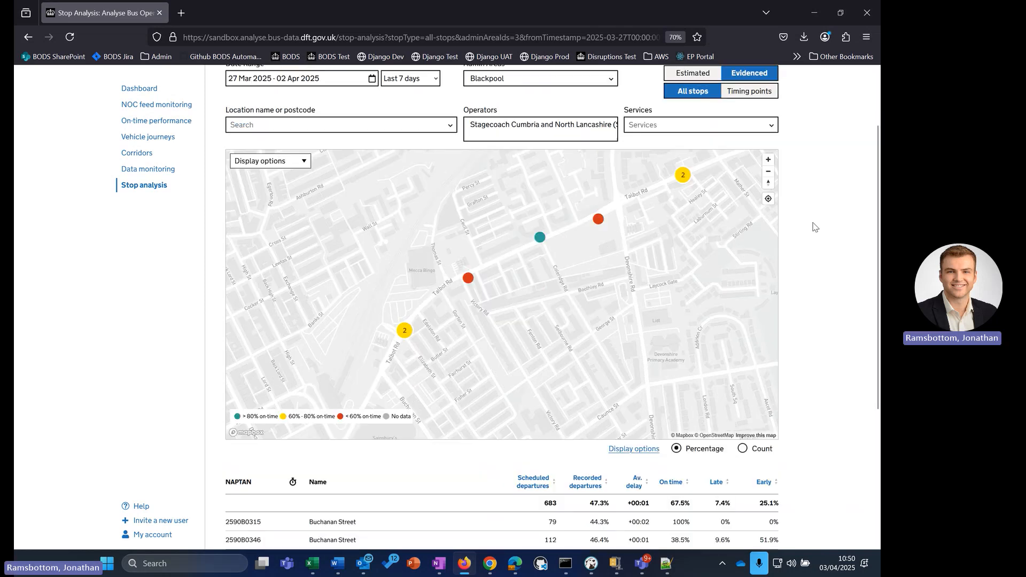
scroll(826, 212, up, 1)
scroll(487, 257, down, 5)
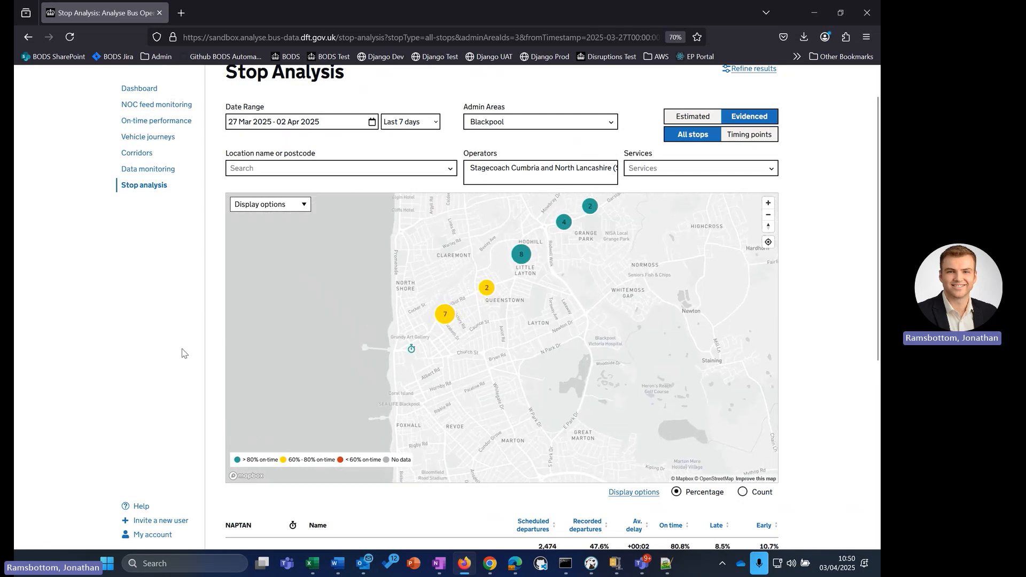
scroll(139, 368, down, 6)
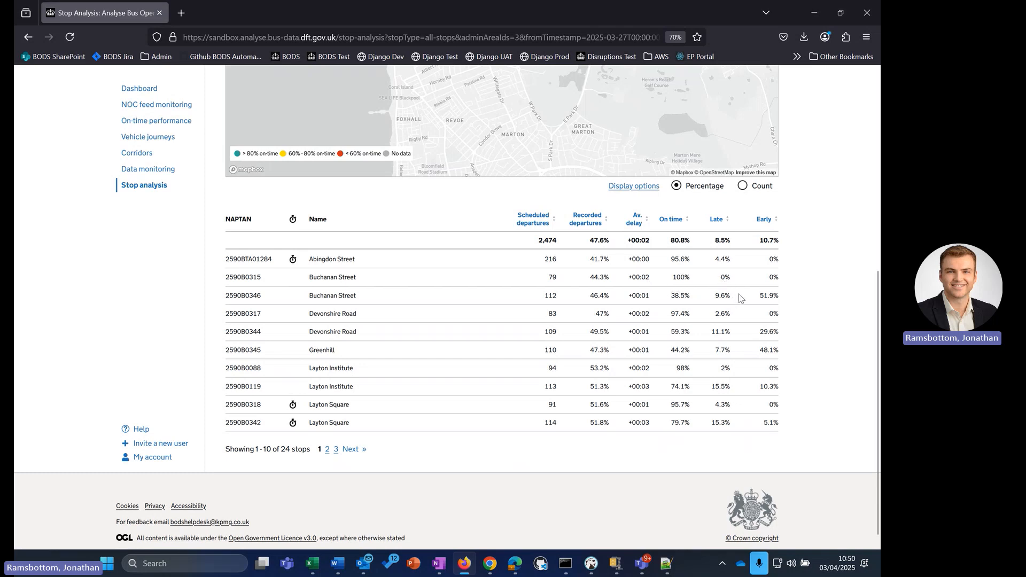
scroll(805, 269, up, 6)
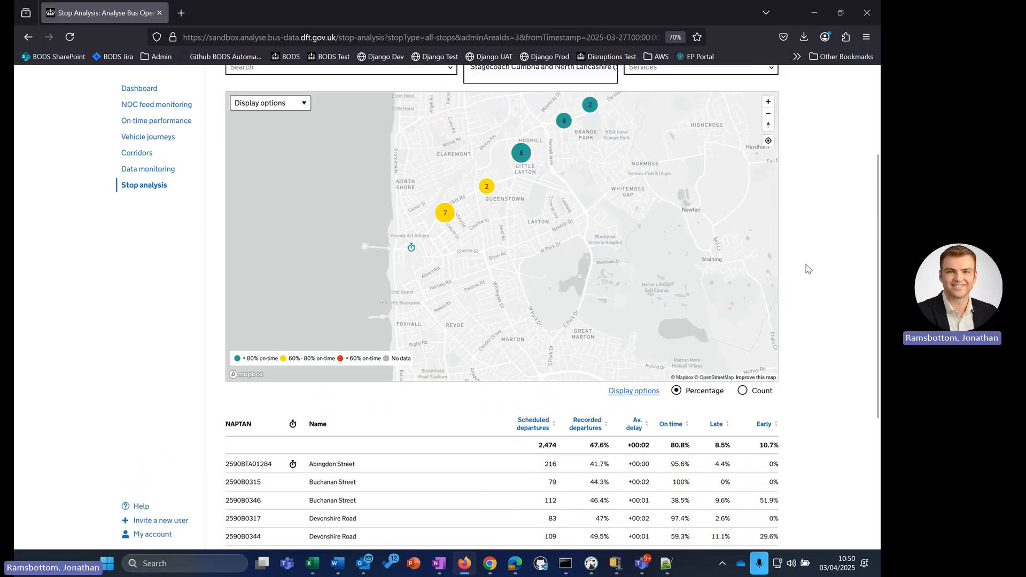